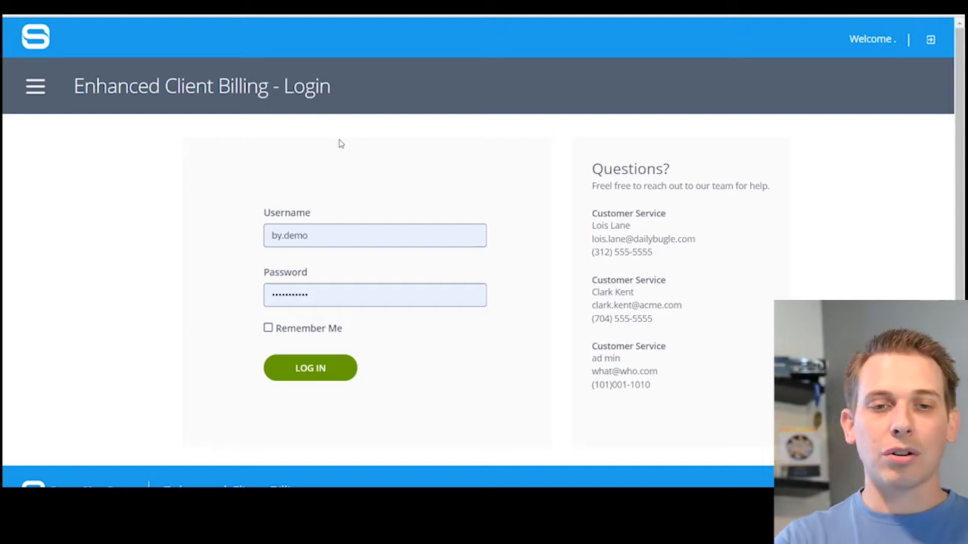
# - Log in with the prefilled credentials and open a blank form for adding a client
pyautogui.click(319, 378)
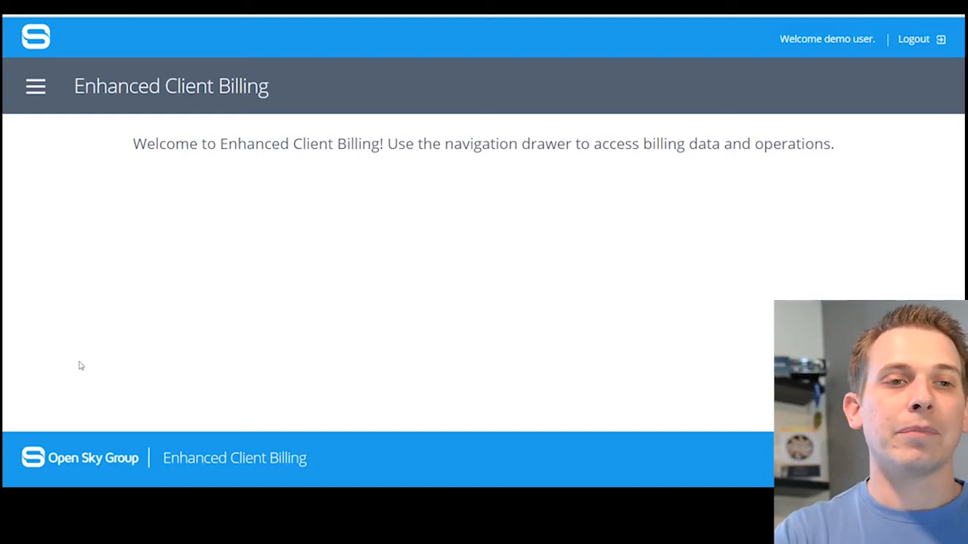
pyautogui.click(34, 86)
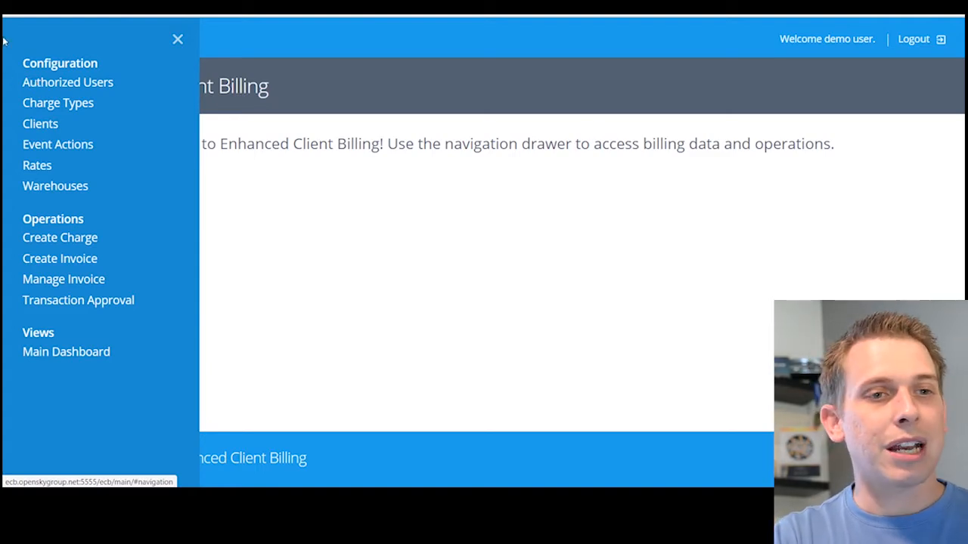
pyautogui.click(40, 125)
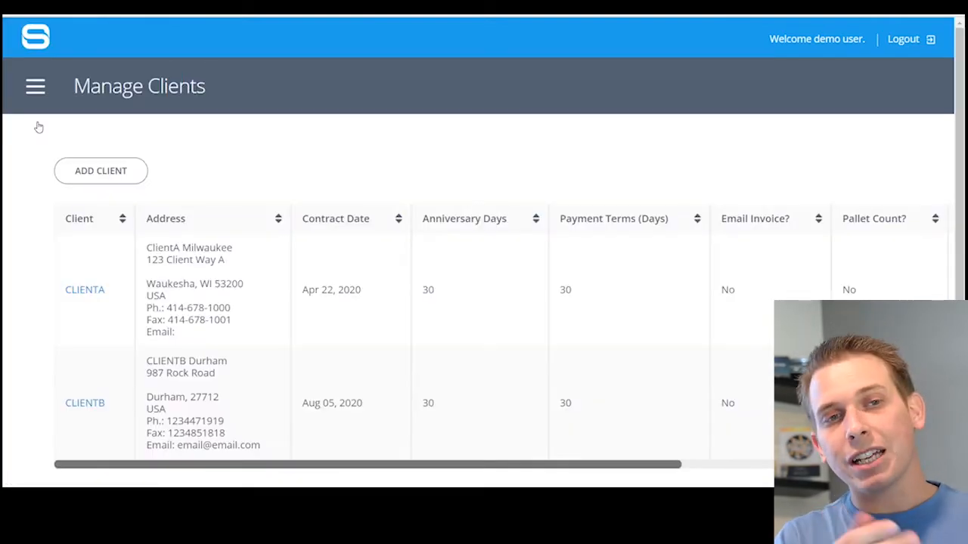
pyautogui.click(91, 183)
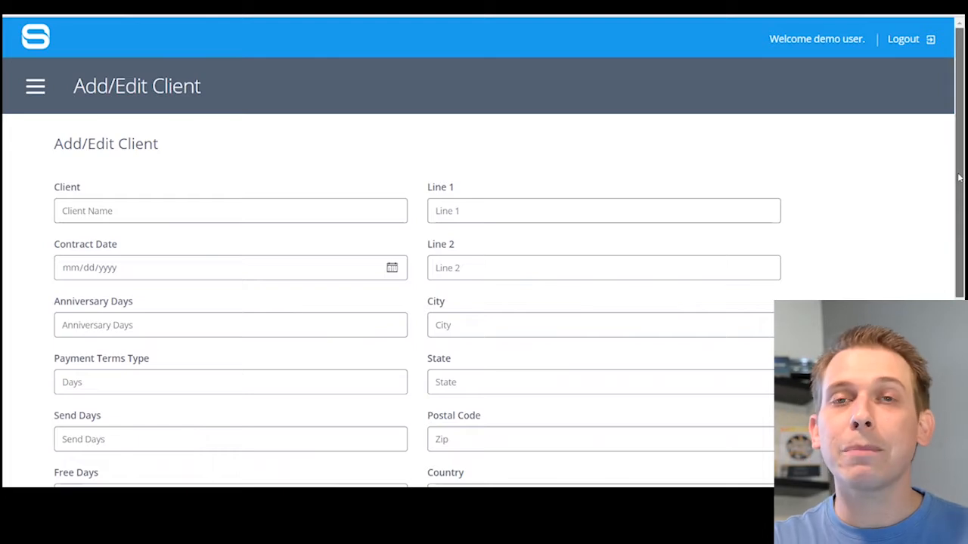
# - Examine the new client form's contract, payment terms, send and free days, address, and billing option fields
pyautogui.moveTo(957, 175); pyautogui.dragTo(957, 181)
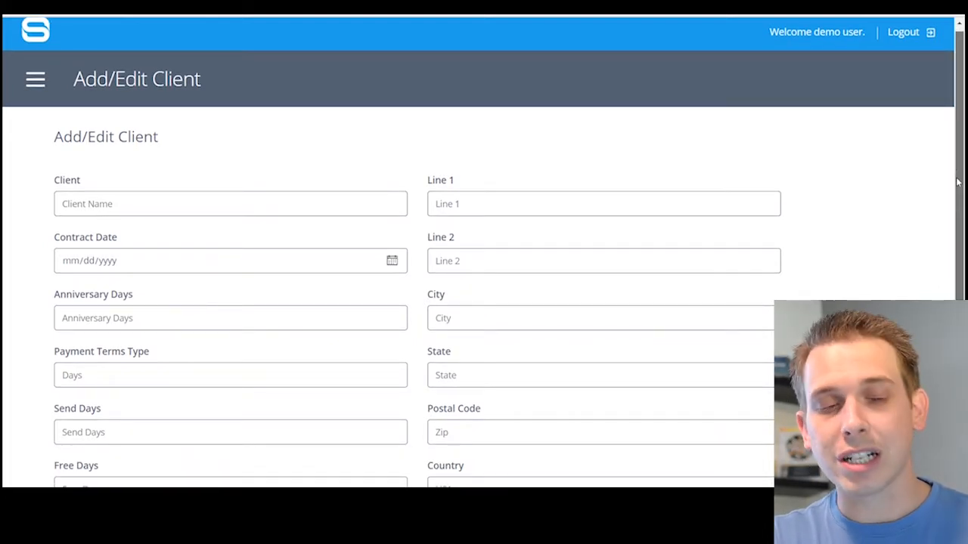
pyautogui.moveTo(958, 182); pyautogui.dragTo(935, 272)
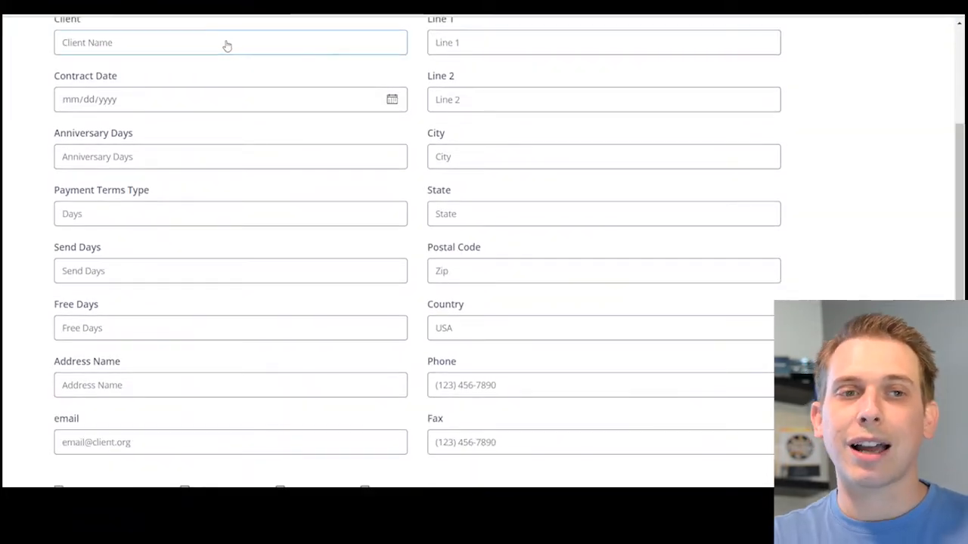
pyautogui.click(391, 110)
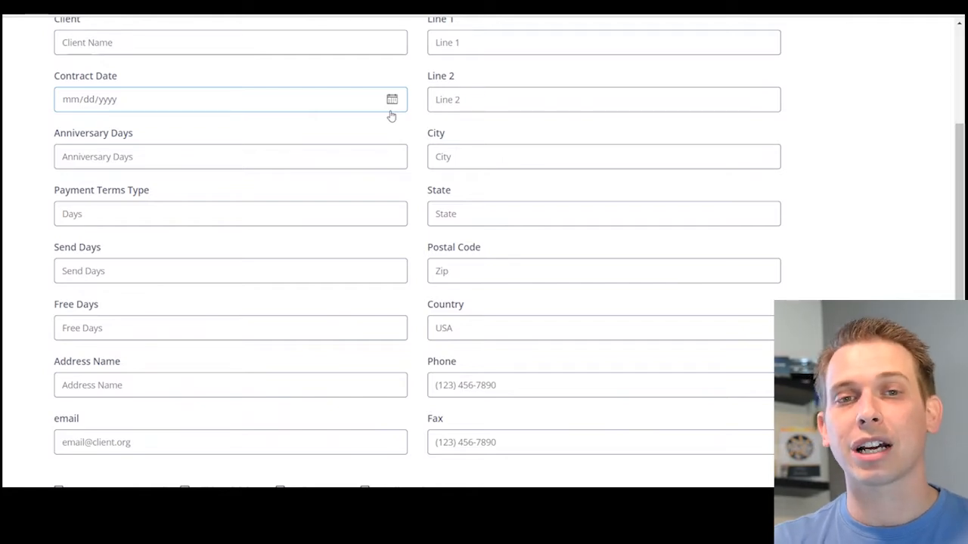
pyautogui.click(308, 165)
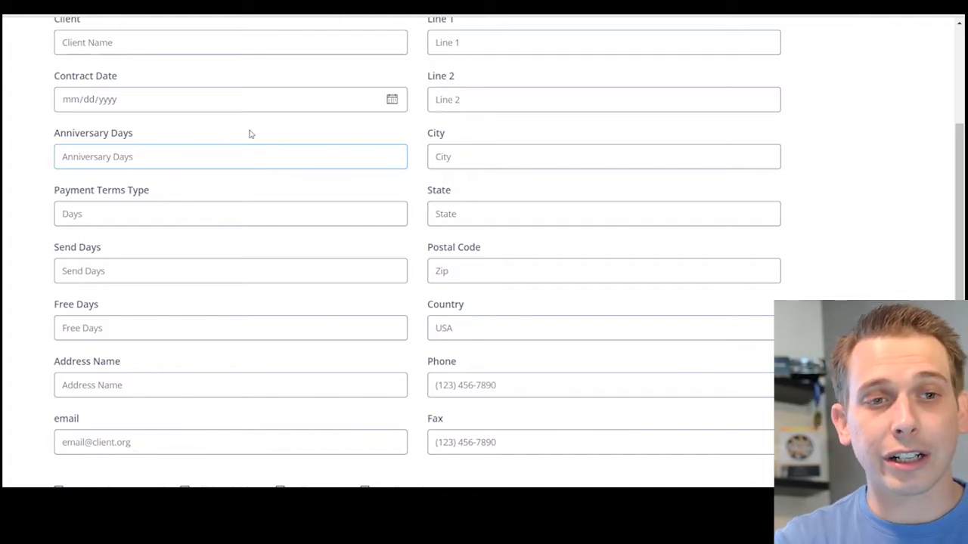
pyautogui.click(185, 215)
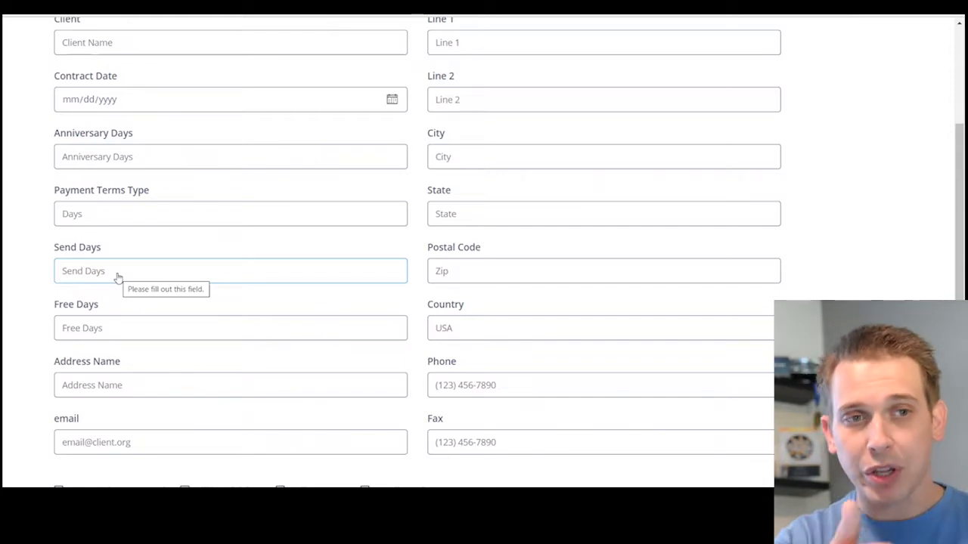
pyautogui.click(91, 224)
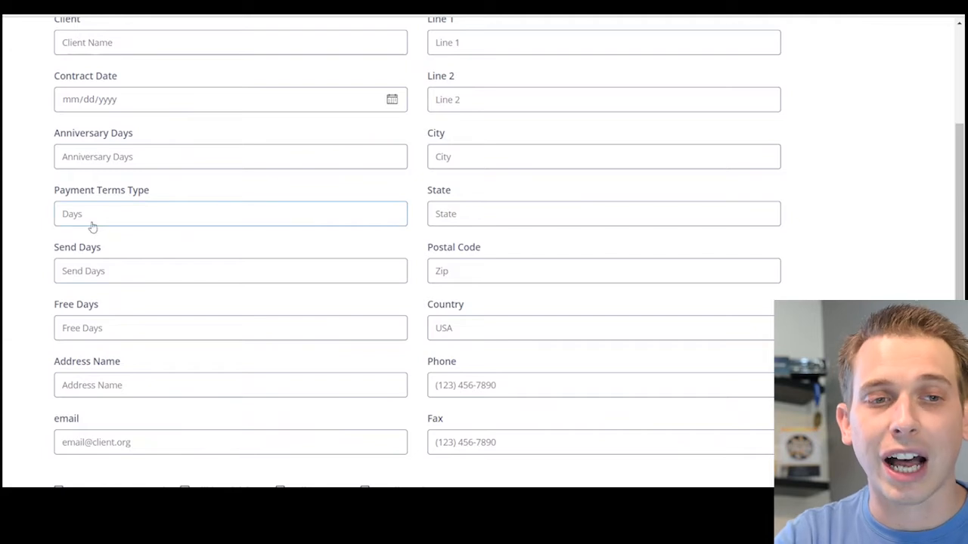
pyautogui.click(77, 334)
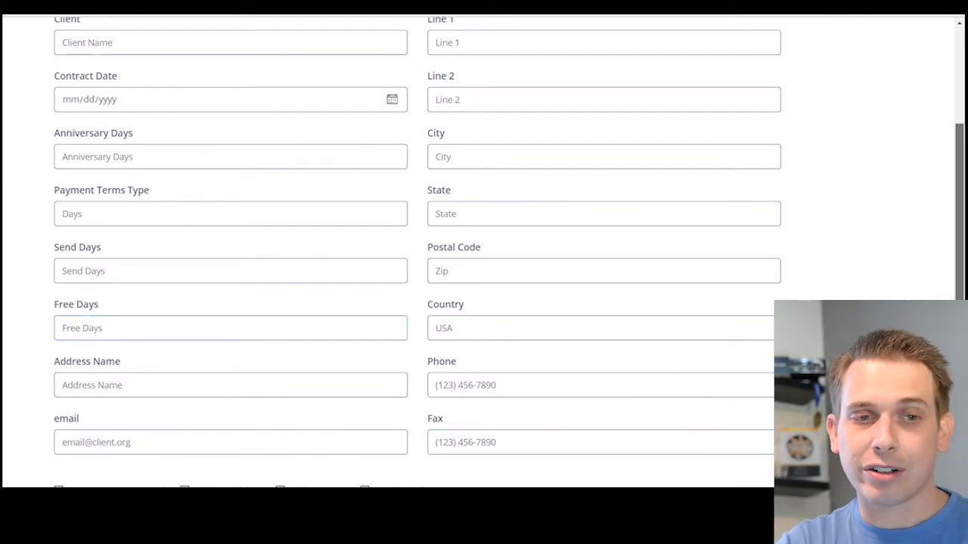
pyautogui.scroll(-1, 959, 212)
pyautogui.scroll(-1, 484, 335)
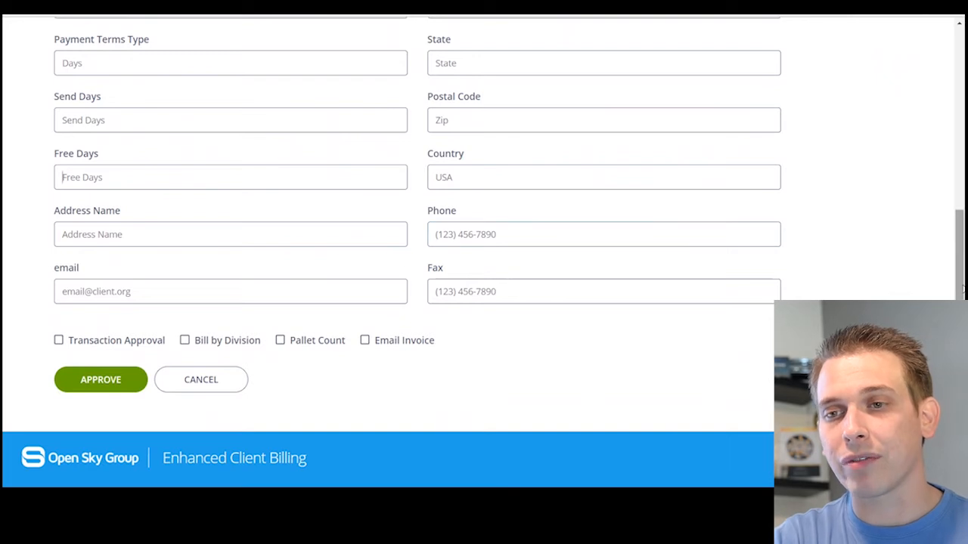
pyautogui.moveTo(962, 289); pyautogui.dragTo(963, 96)
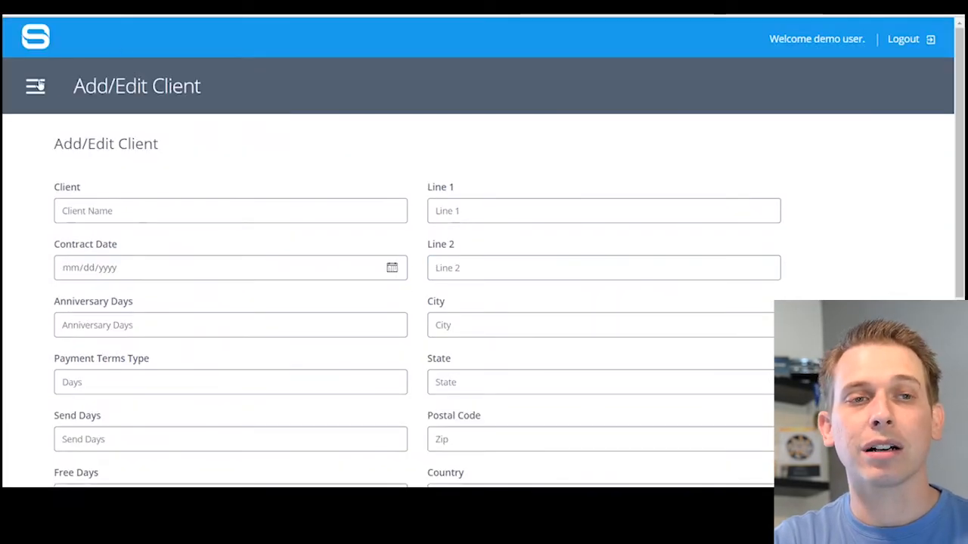
# - Go back to the Manage Clients list and look over the configured clients
pyautogui.click(35, 87)
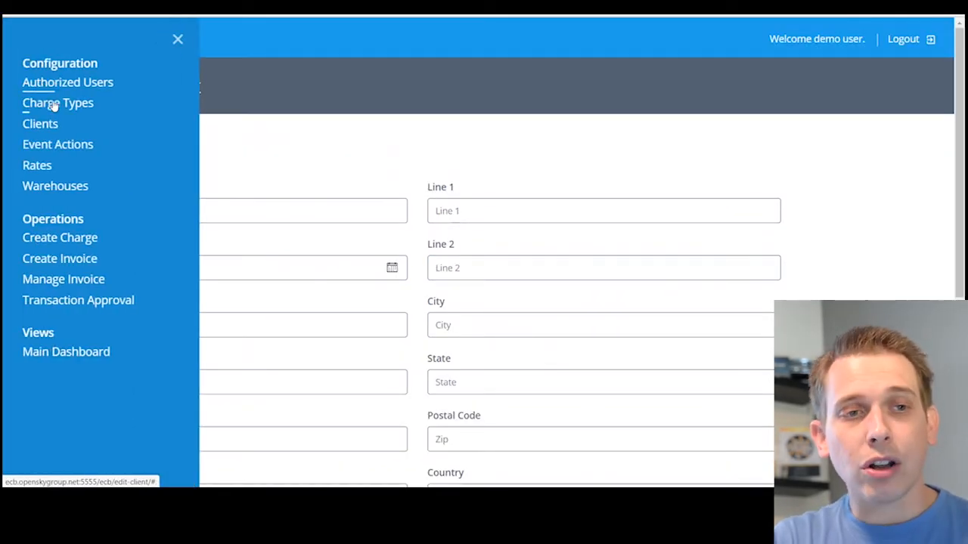
pyautogui.click(40, 124)
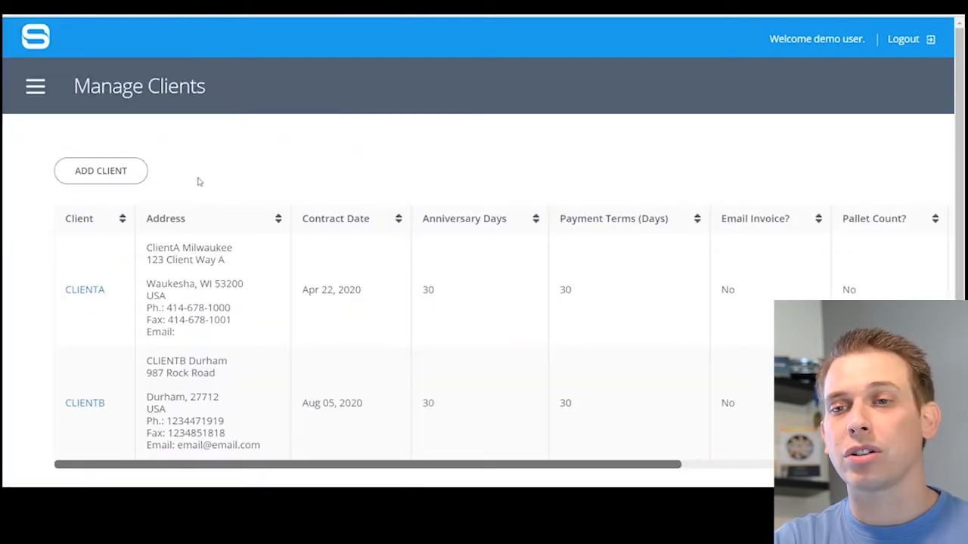
pyautogui.moveTo(960, 232); pyautogui.dragTo(960, 263)
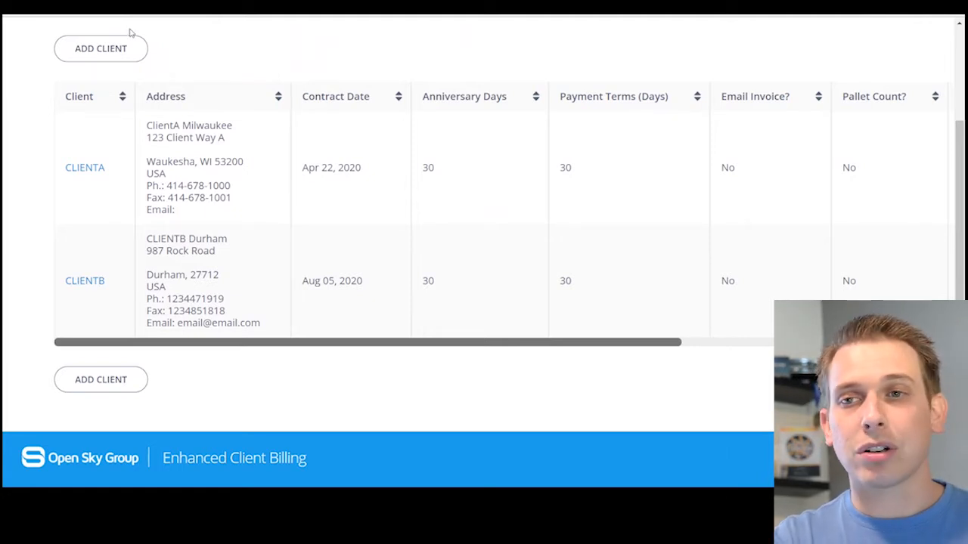
pyautogui.scroll(2, 786, 151)
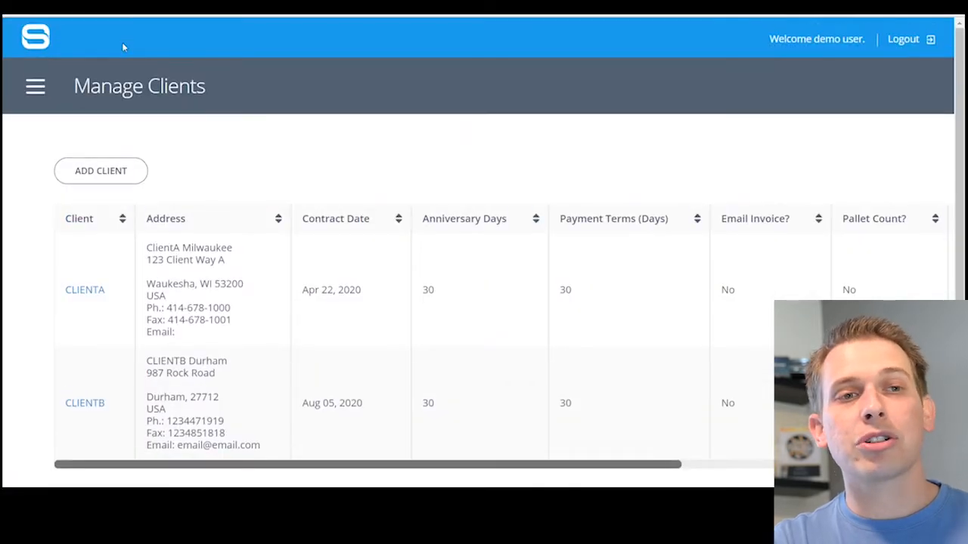
# - Open rate RK00000001, the receiving rate for CLIENTA, from the Rates list
pyautogui.click(34, 87)
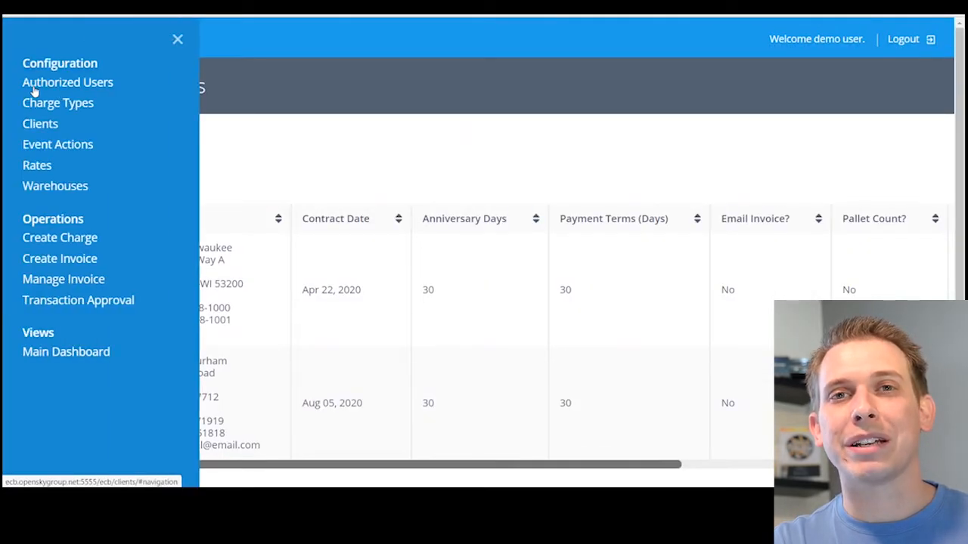
pyautogui.click(38, 167)
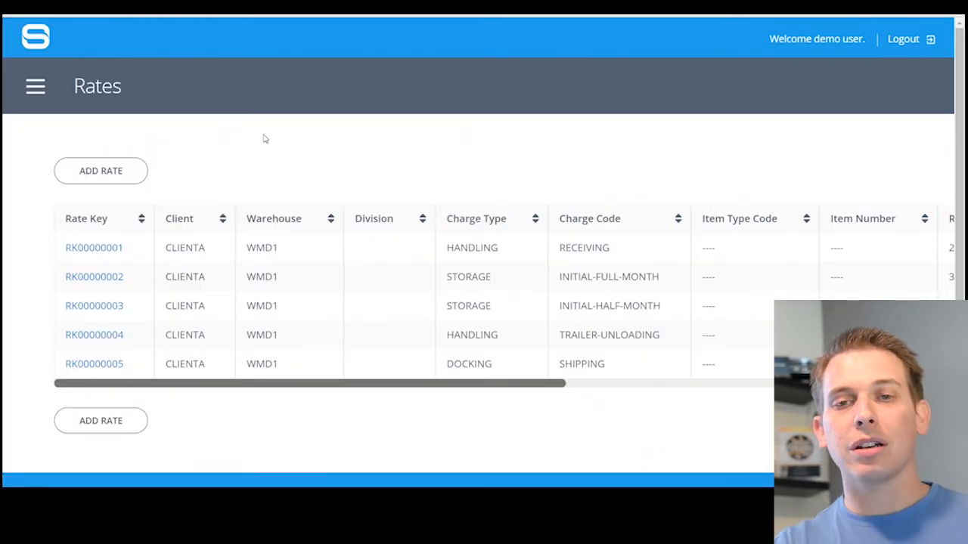
pyautogui.click(70, 249)
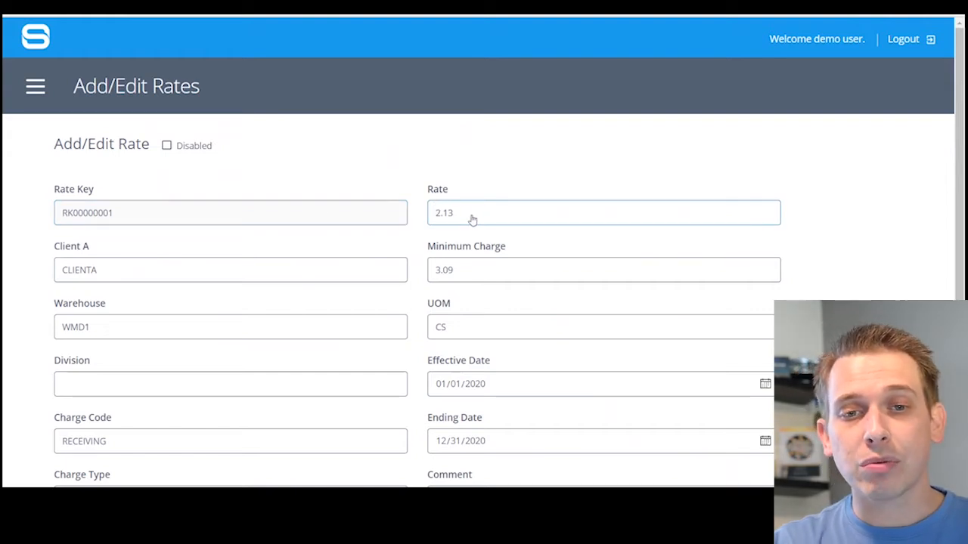
# - View the unit-of-measure options available for the receiving rate without choosing a different one
pyautogui.click(448, 330)
pyautogui.click(448, 332)
pyautogui.click(449, 333)
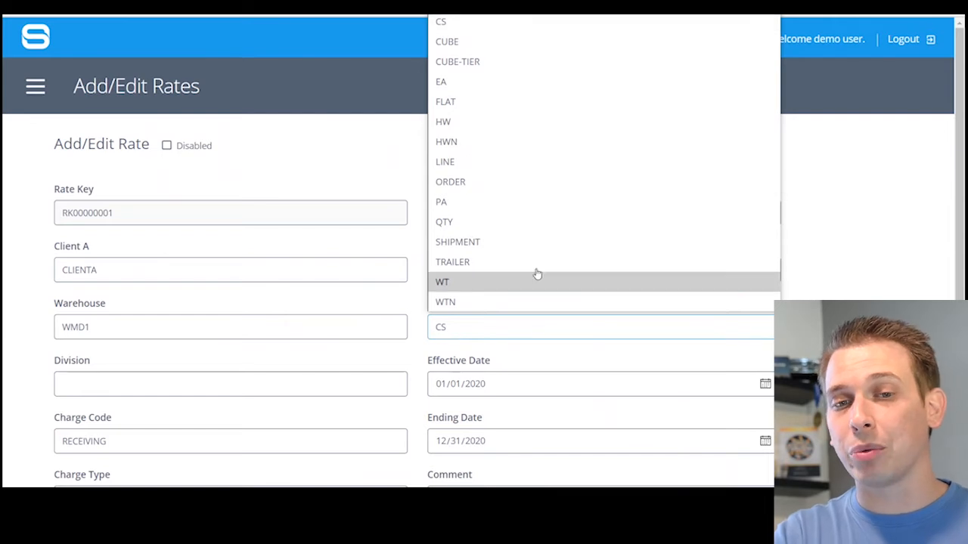
pyautogui.click(830, 296)
# - Examine the receiving rate's amount, UOM, charge code, charge type, division, comment and item fields
pyautogui.scroll(-2, 961, 235)
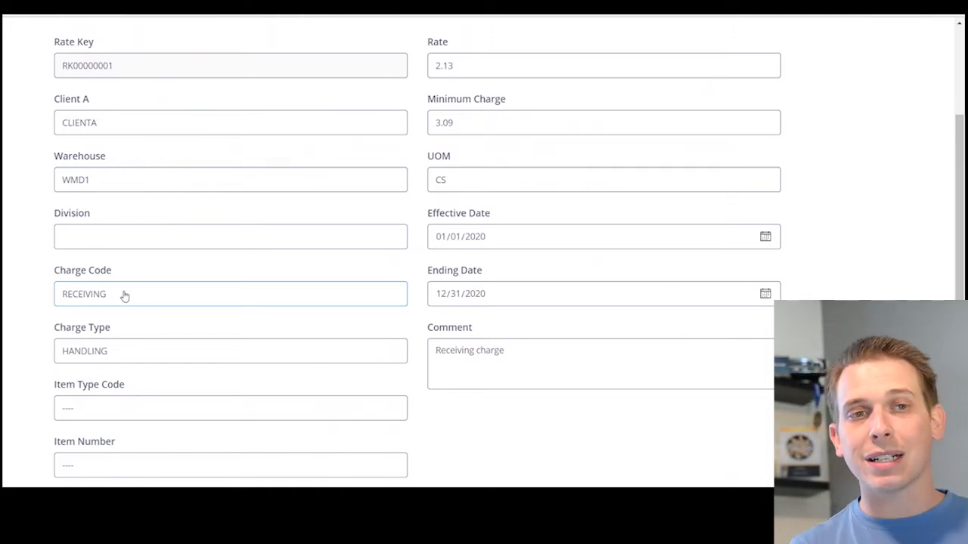
pyautogui.click(472, 74)
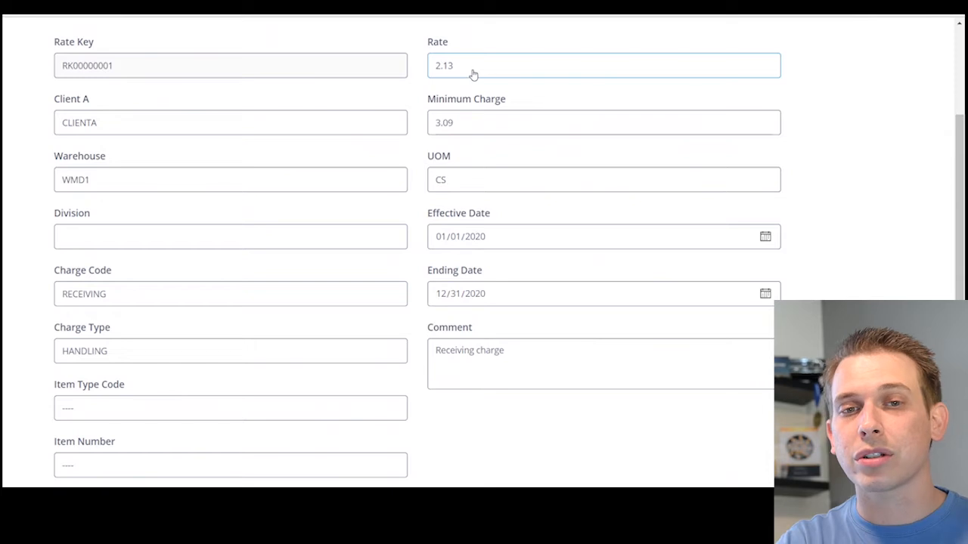
pyautogui.click(458, 179)
pyautogui.click(180, 306)
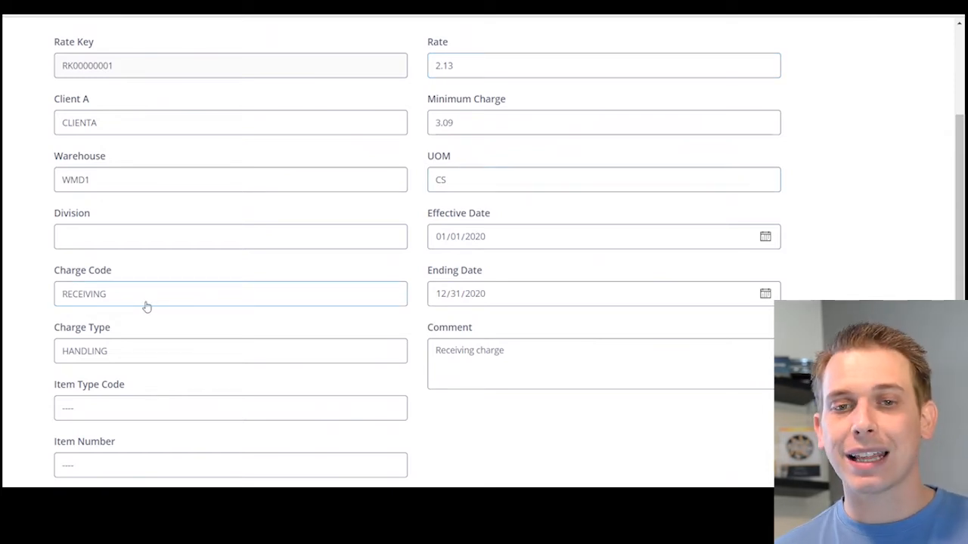
pyautogui.click(107, 361)
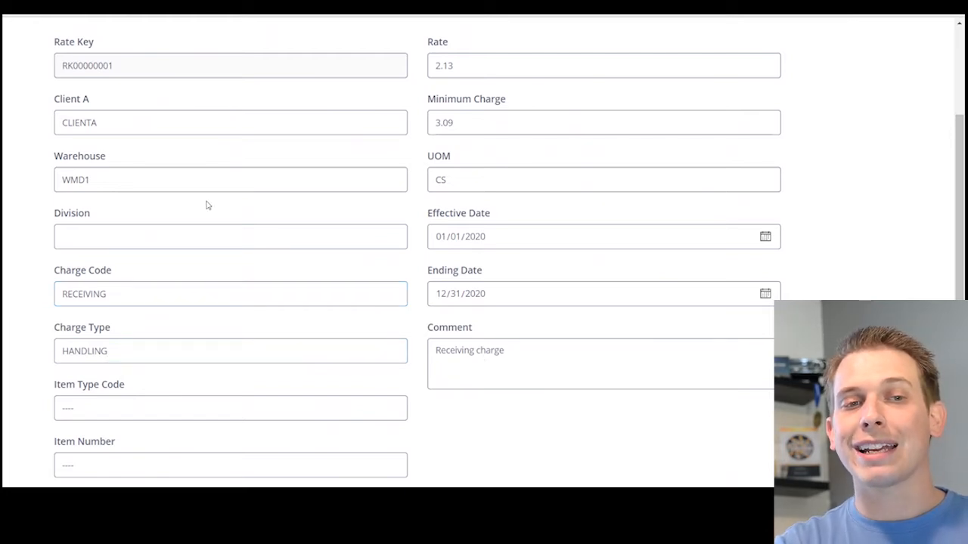
pyautogui.click(121, 232)
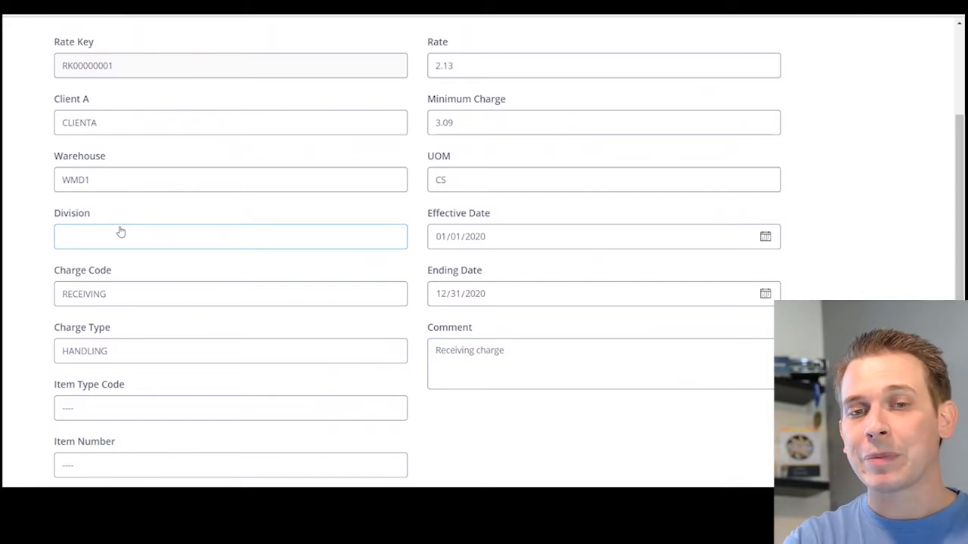
pyautogui.click(521, 366)
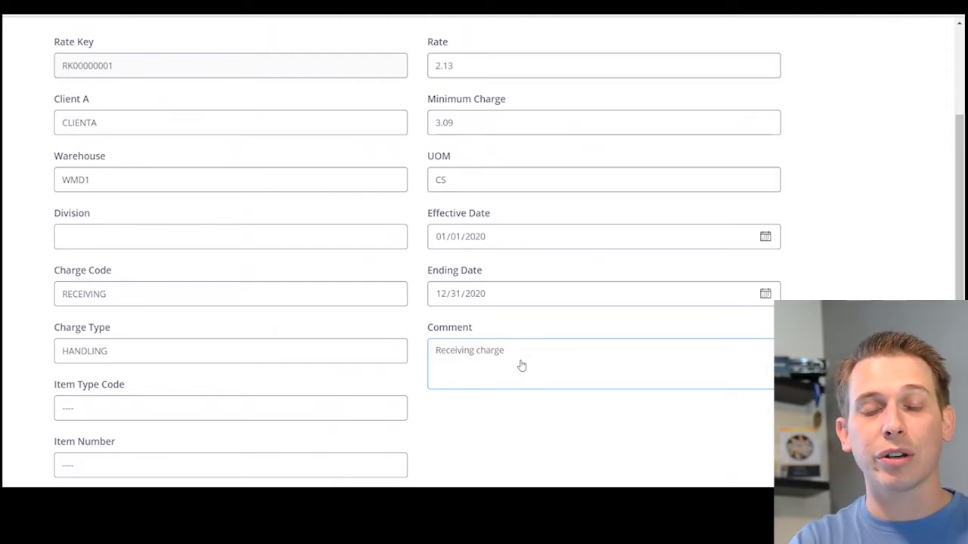
pyautogui.click(131, 432)
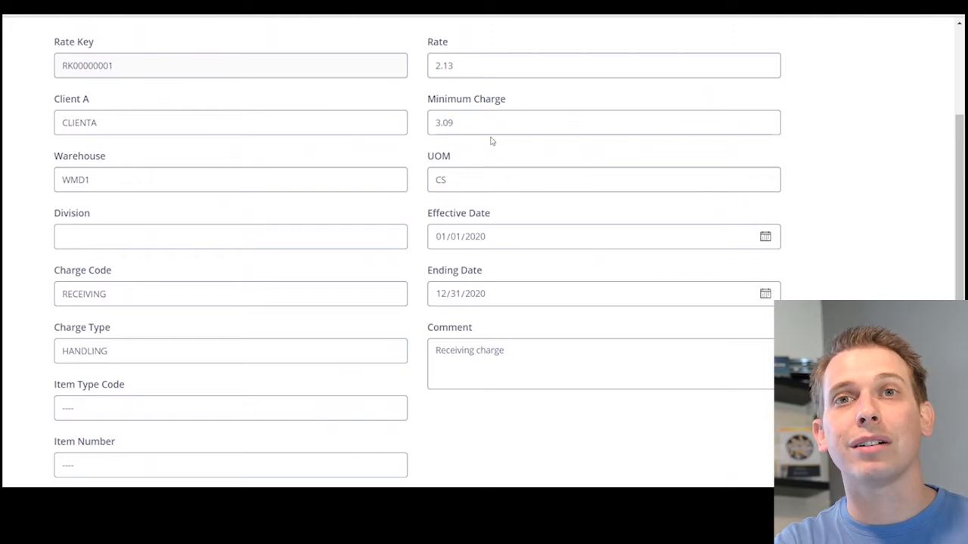
# - Leave the receiving rate and return to the Rates list
pyautogui.scroll(1, 958, 68)
pyautogui.scroll(2, 958, 68)
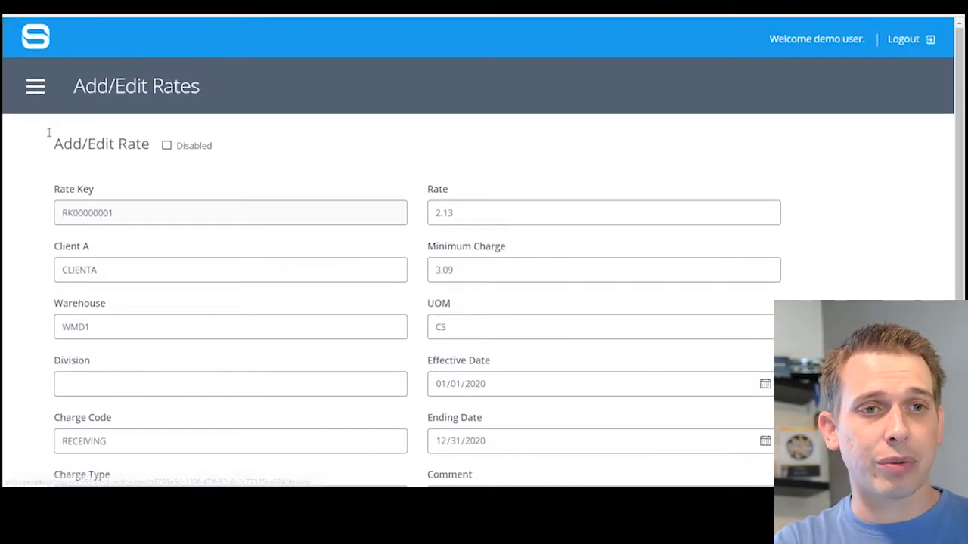
pyautogui.click(36, 89)
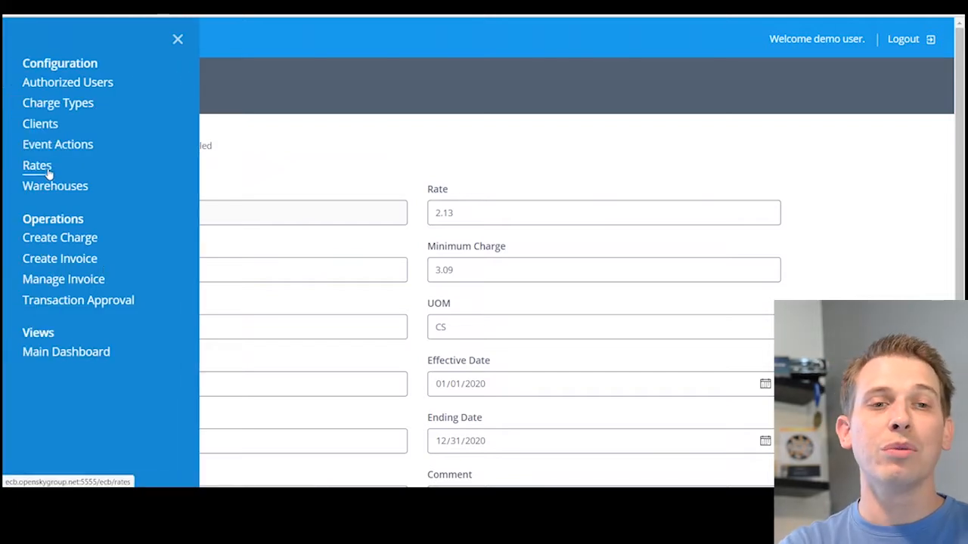
pyautogui.click(30, 171)
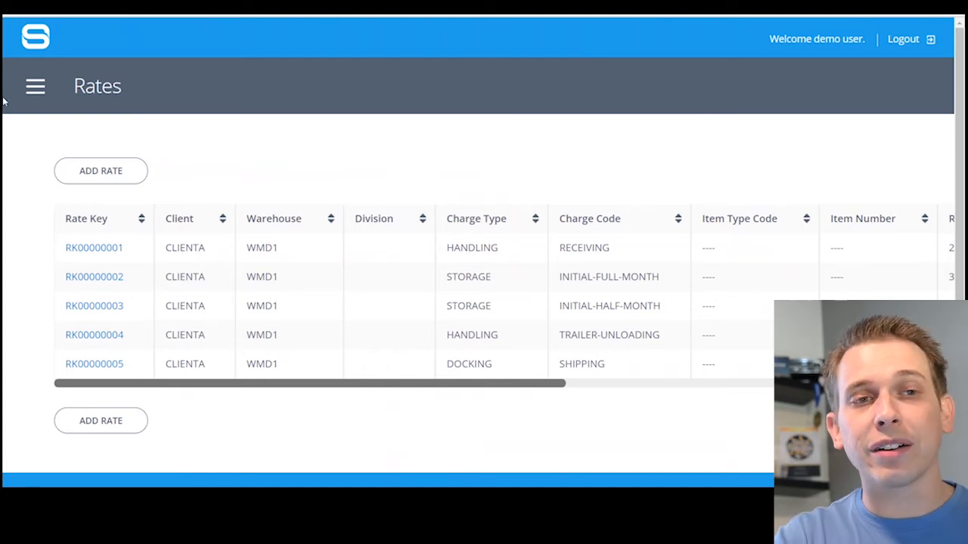
# - Open the Create Charge form and look through the fields of a new transaction
pyautogui.click(35, 88)
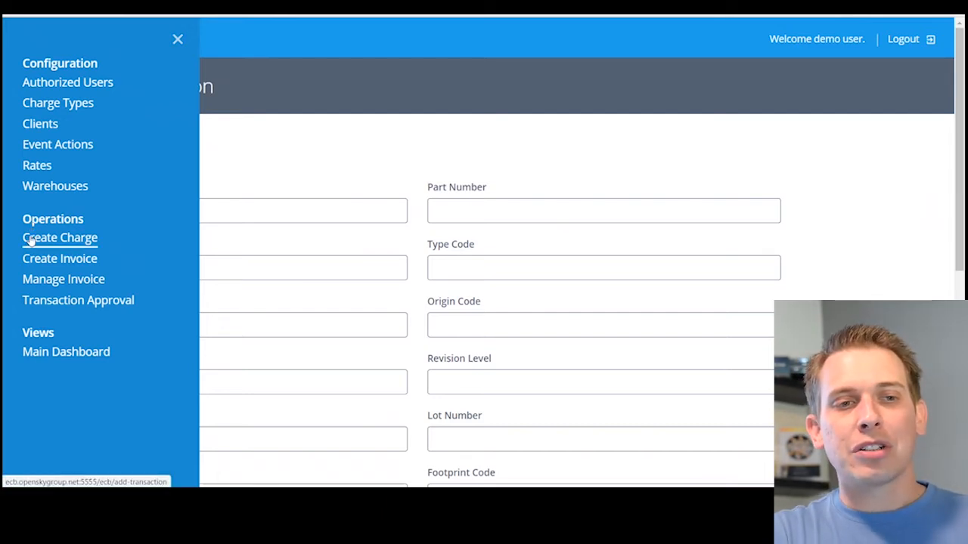
pyautogui.click(31, 239)
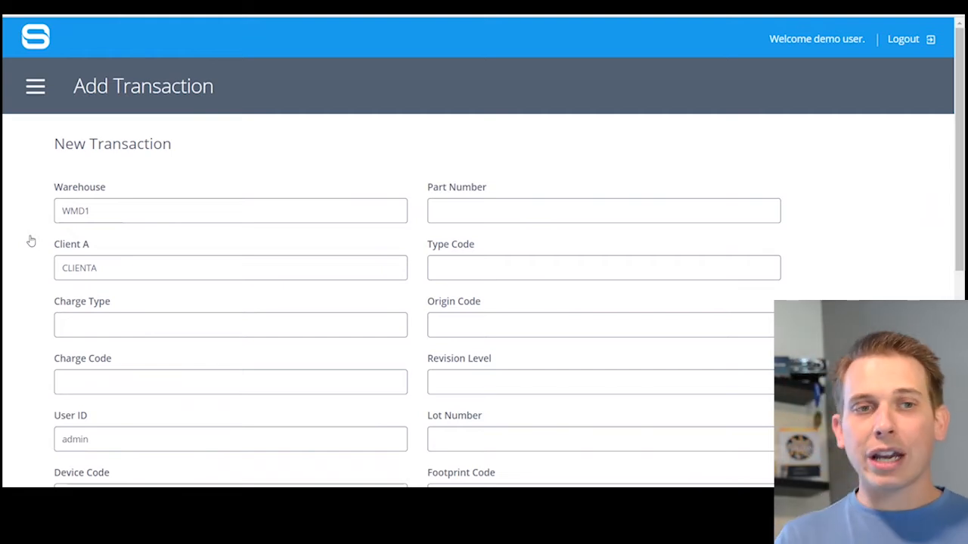
pyautogui.click(535, 215)
pyautogui.scroll(-5, 935, 280)
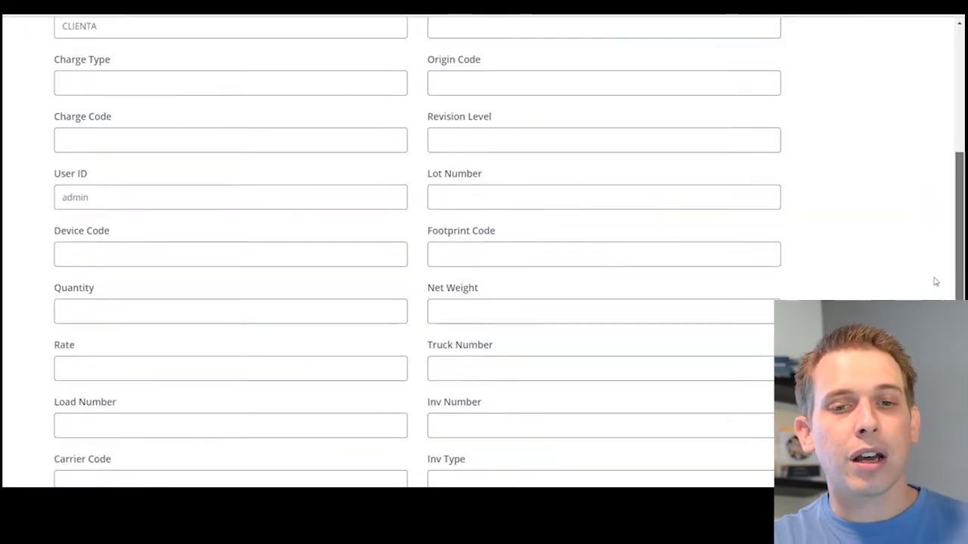
pyautogui.scroll(3, 936, 287)
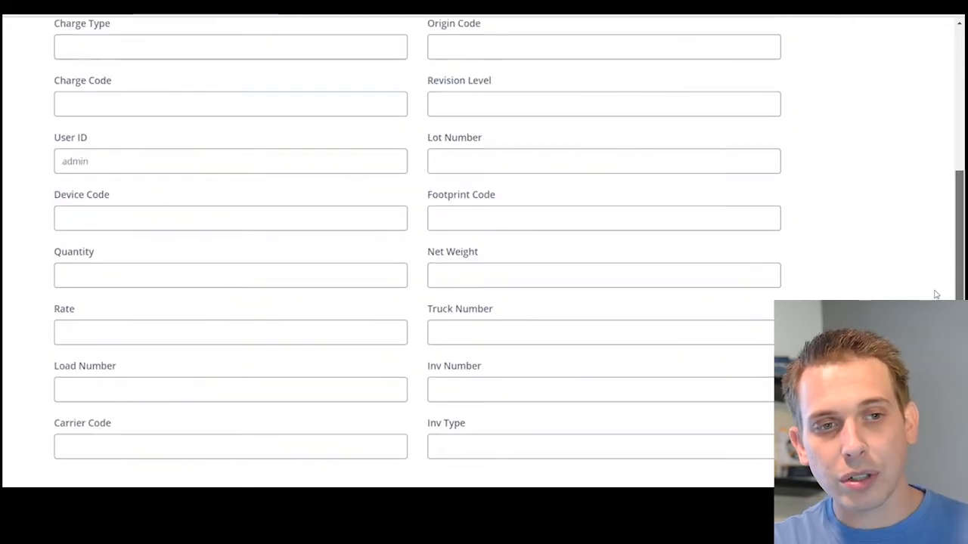
# - Enter a quantity of 1 and a rate of 500.00 in the new transaction for CLIENTA
pyautogui.scroll(2, 914, 248)
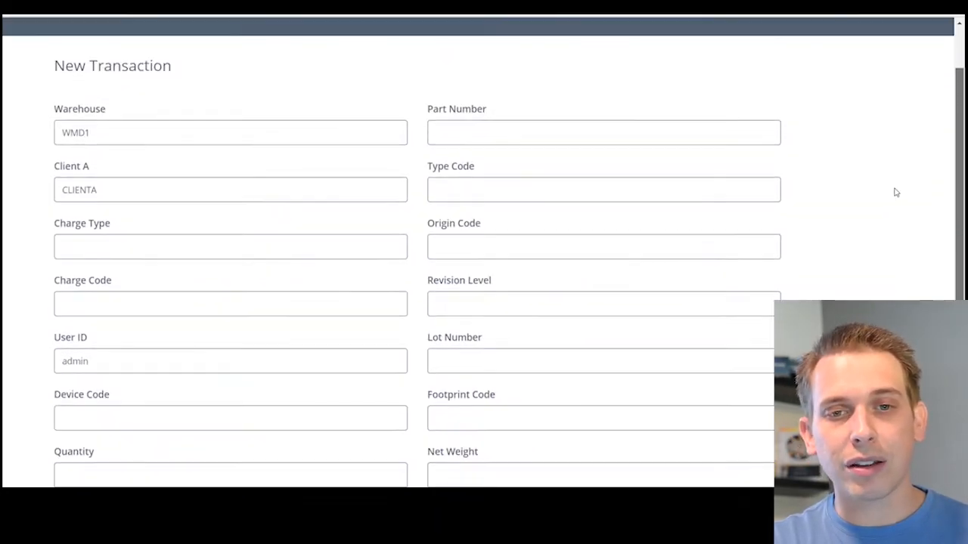
pyautogui.moveTo(890, 190); pyautogui.dragTo(886, 191)
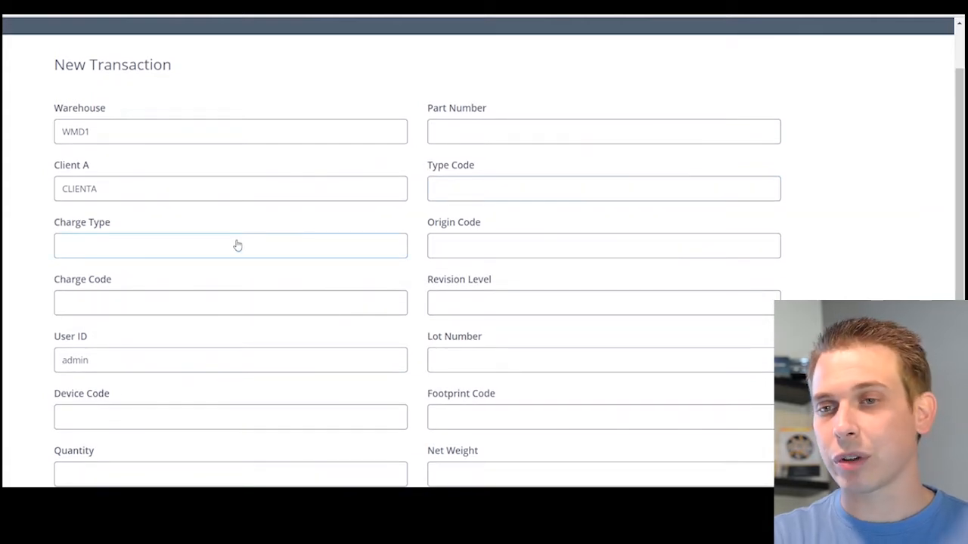
pyautogui.scroll(-5, 959, 183)
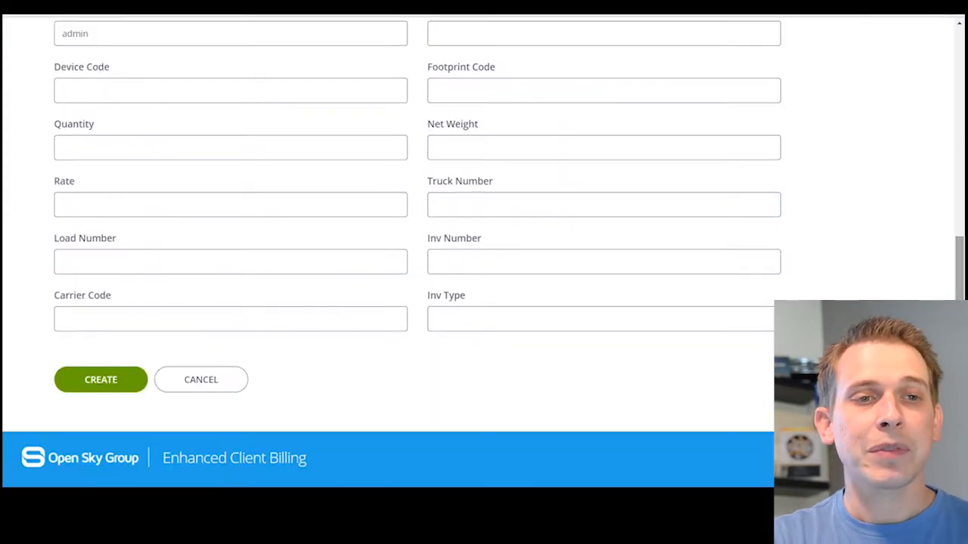
pyautogui.click(151, 149)
pyautogui.write('1')
pyautogui.click(138, 213)
pyautogui.write('500.00')
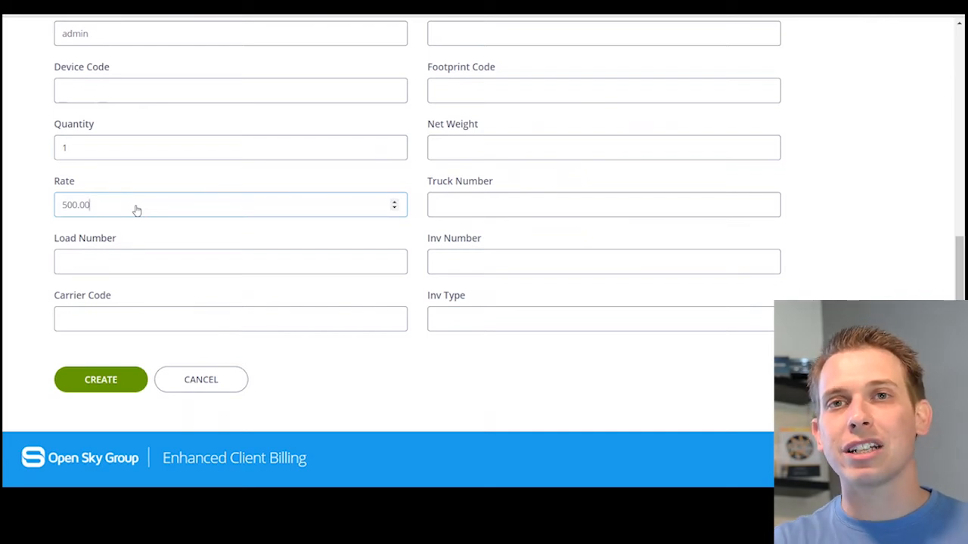
# - Open Transaction Approval and examine the listed CLIENTA charge, including its quantity, rate and total
pyautogui.scroll(5, 382, 47)
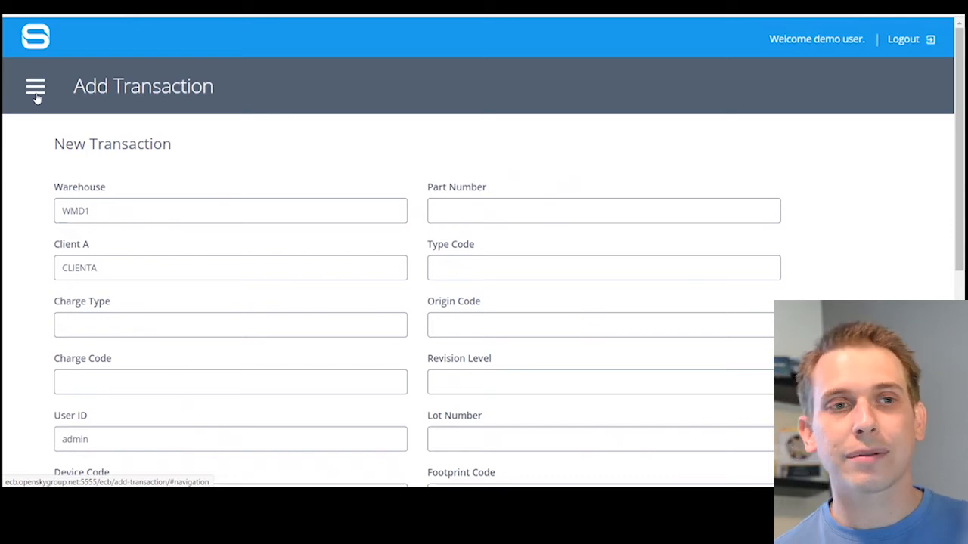
pyautogui.click(36, 94)
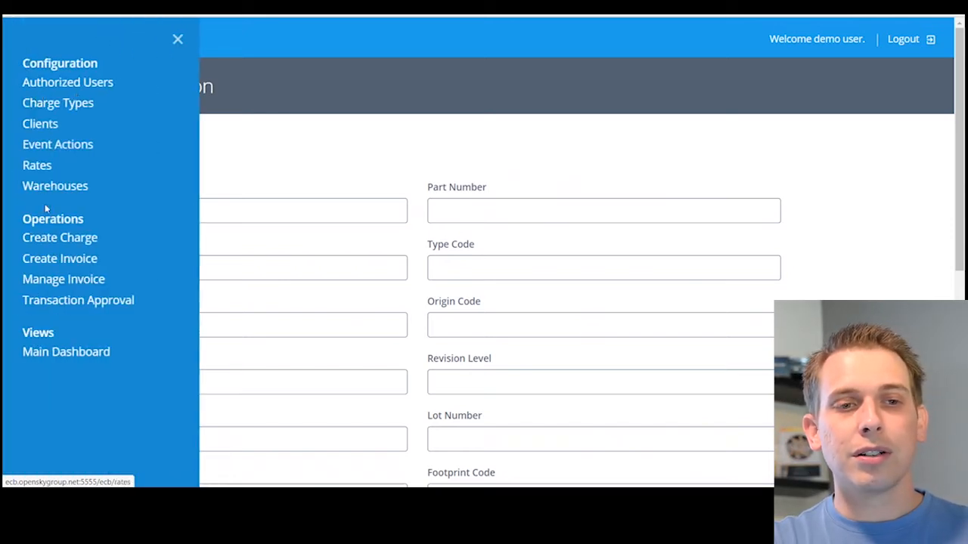
pyautogui.click(56, 300)
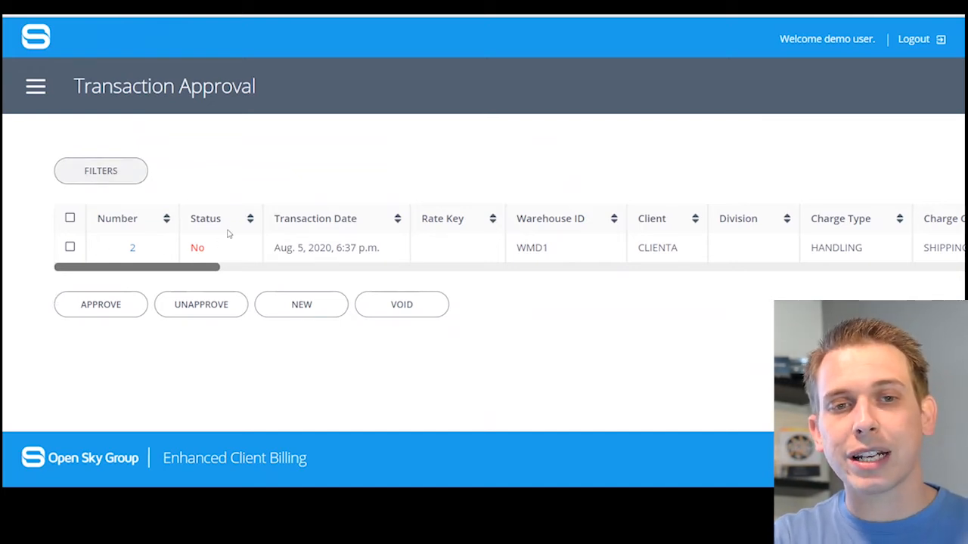
pyautogui.moveTo(149, 267); pyautogui.dragTo(926, 356)
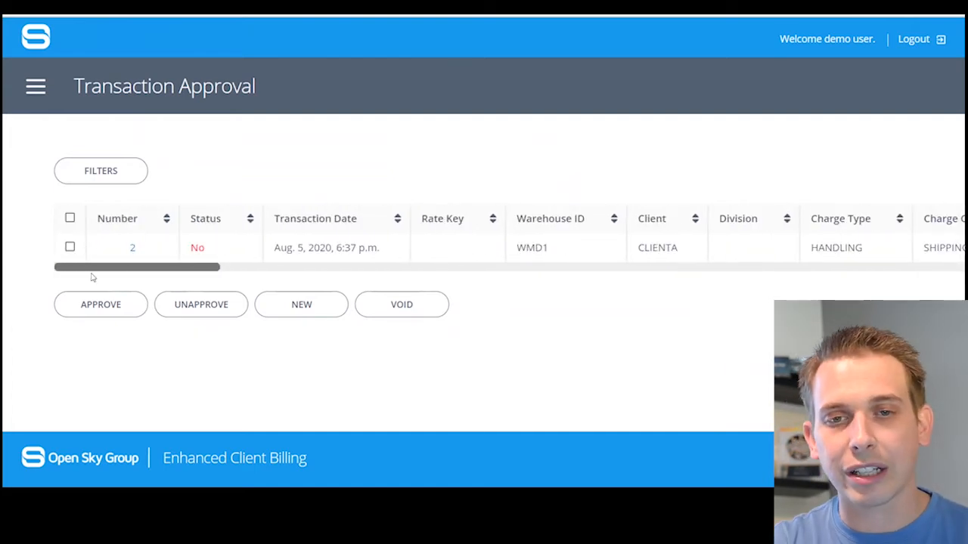
pyautogui.moveTo(115, 268); pyautogui.dragTo(274, 296)
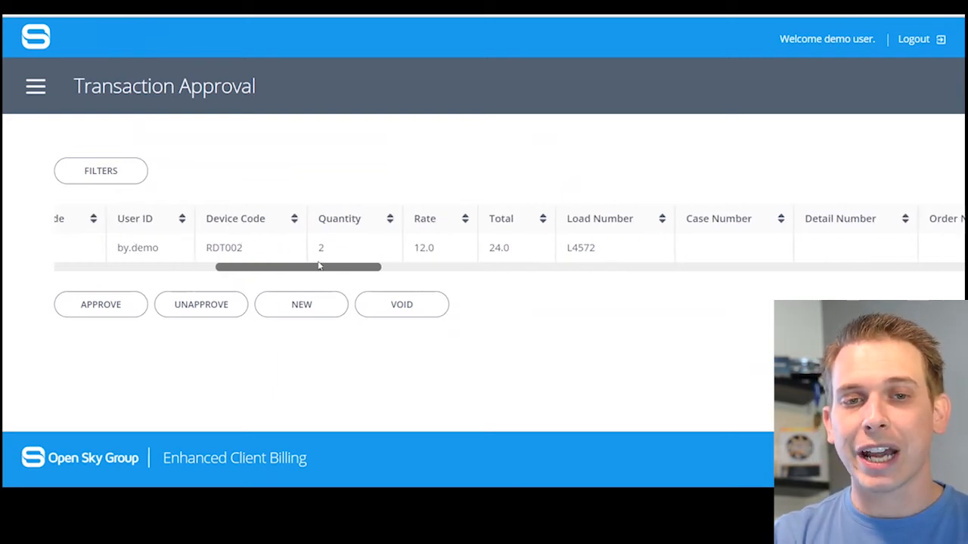
pyautogui.moveTo(321, 261); pyautogui.dragTo(324, 268)
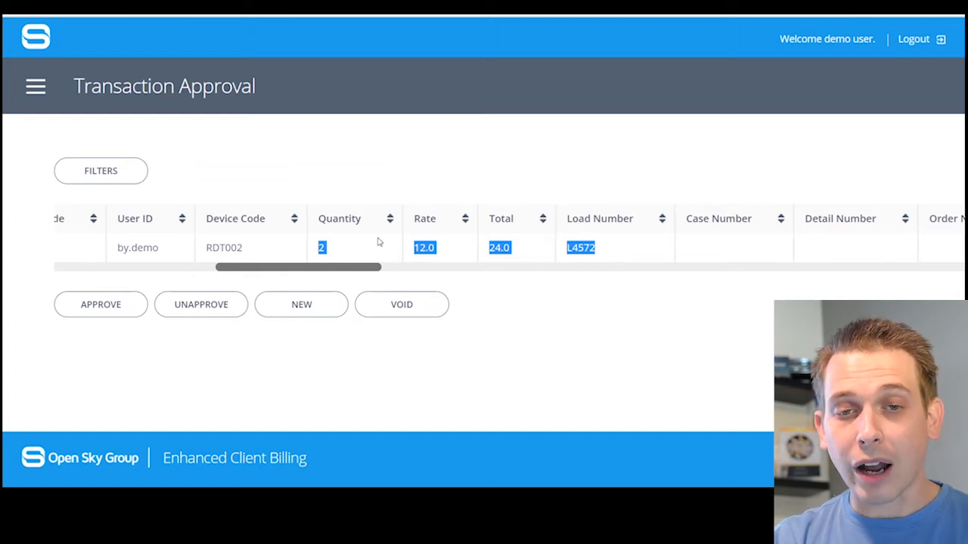
pyautogui.click(468, 309)
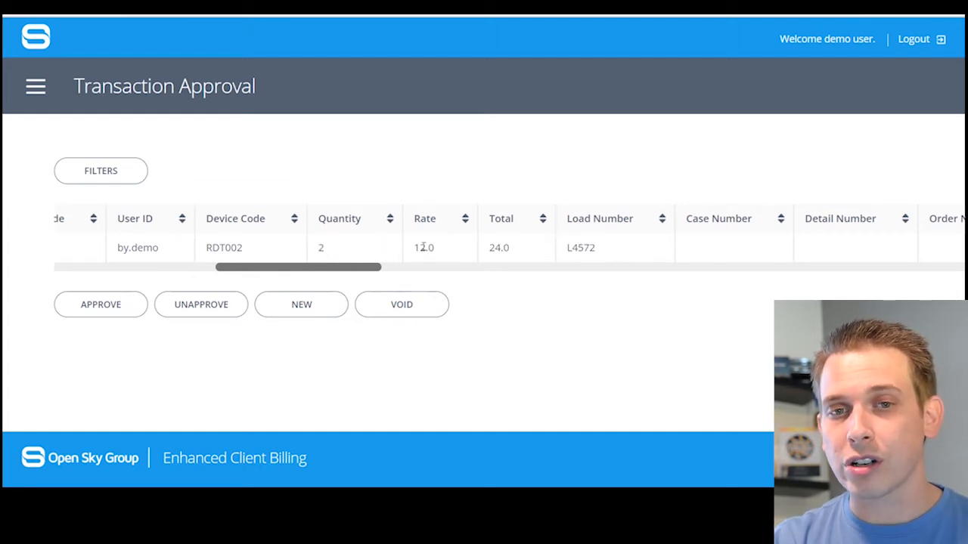
pyautogui.doubleClick(506, 248)
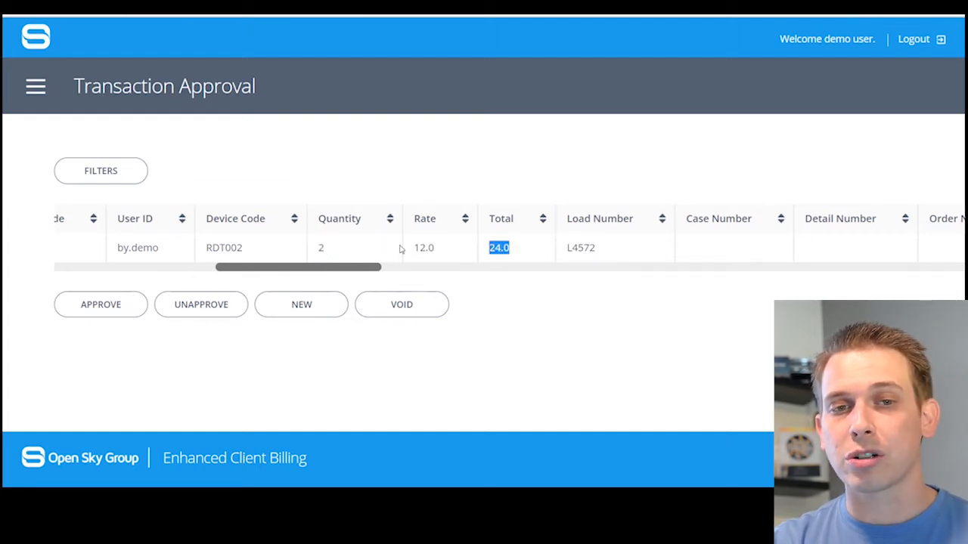
pyautogui.moveTo(304, 268); pyautogui.dragTo(15, 262)
pyautogui.click(80, 302)
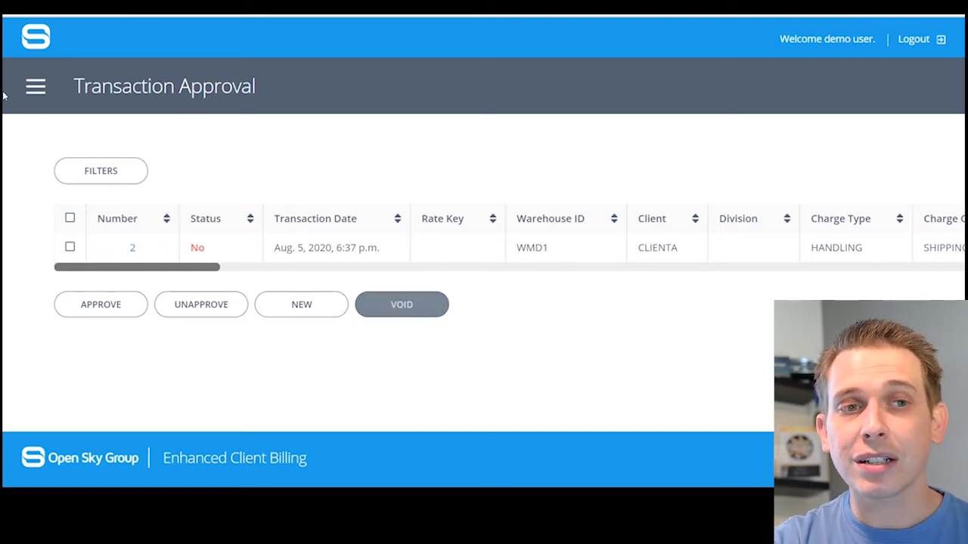
# - Open Create Invoice and try to generate an invoice for CLIENTA in warehouse WMD1
pyautogui.click(36, 87)
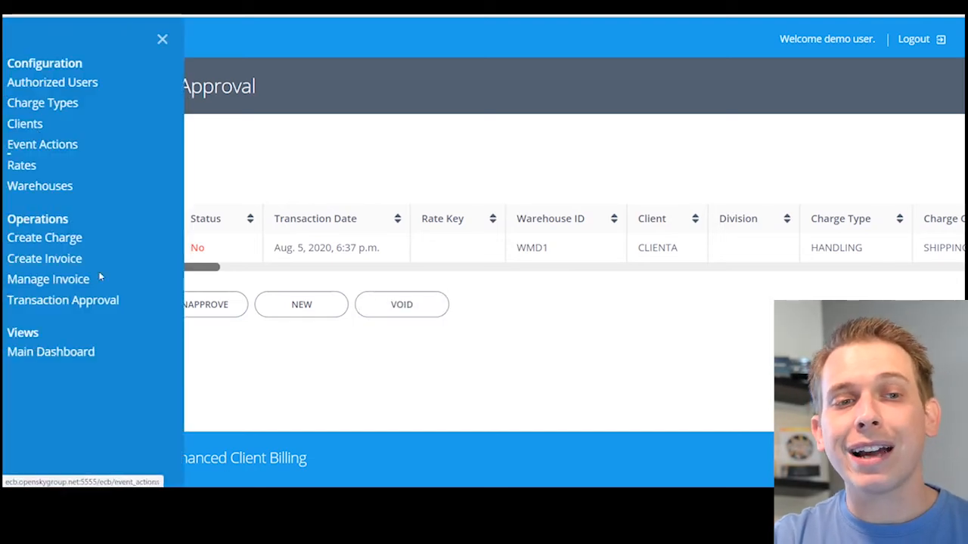
pyautogui.click(48, 261)
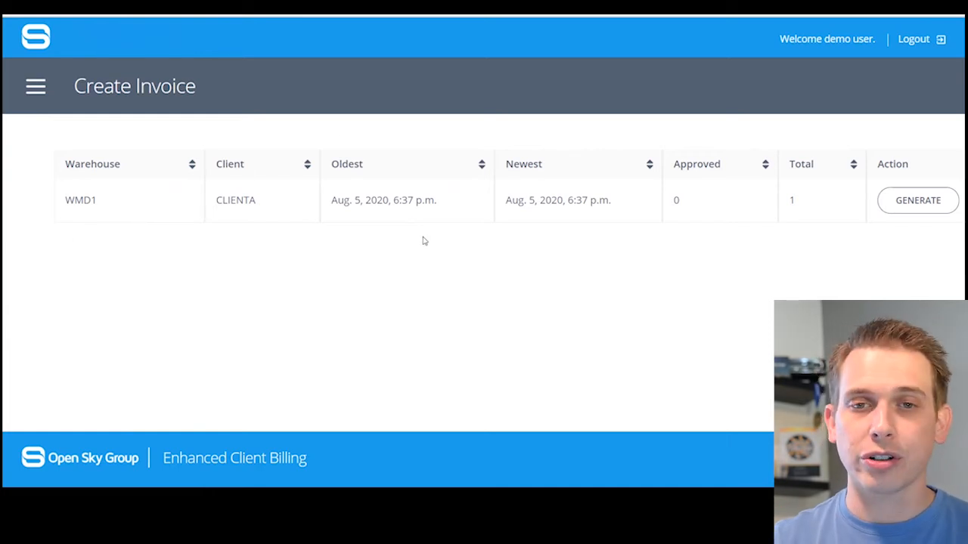
pyautogui.click(915, 195)
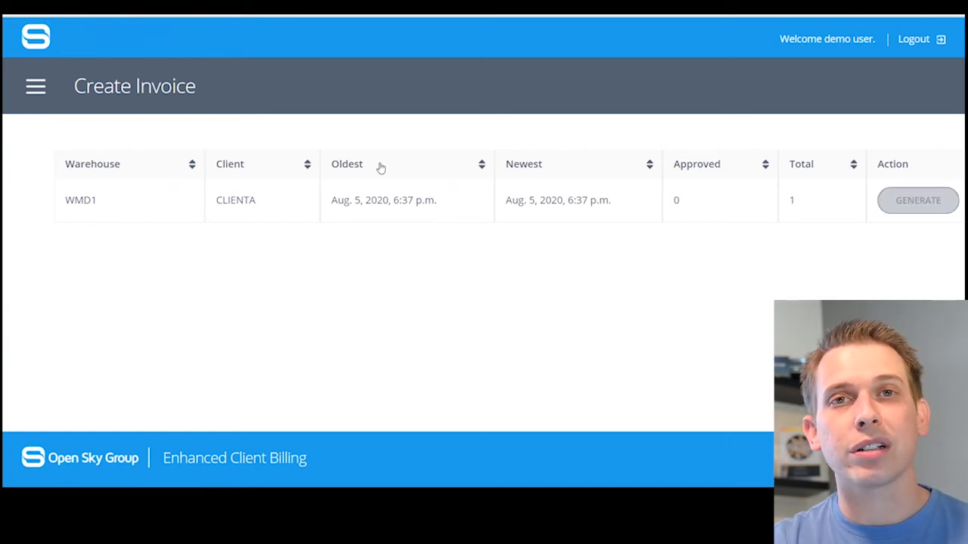
# - Open Manage Invoices and read through the Summary document of CLIENTA's invoice down to its charge lines
pyautogui.click(35, 86)
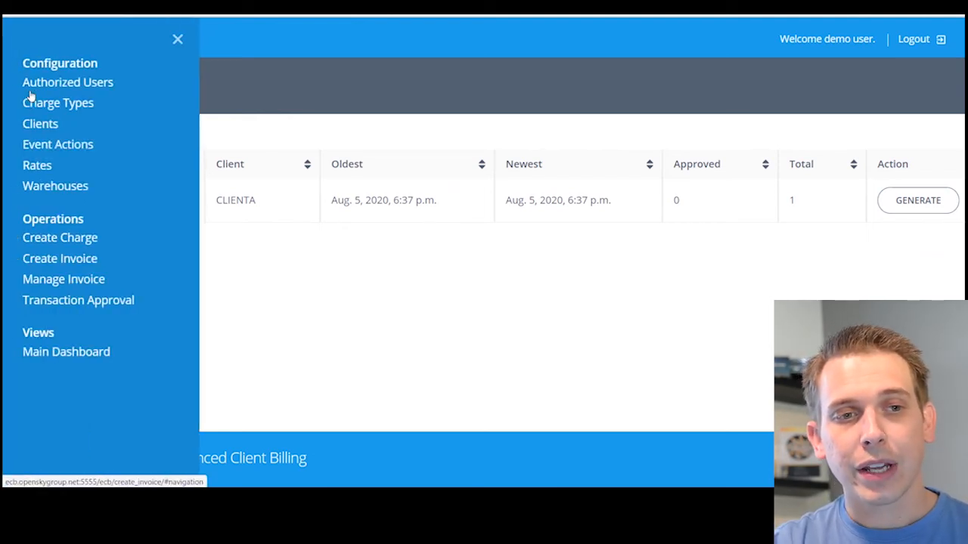
pyautogui.click(72, 286)
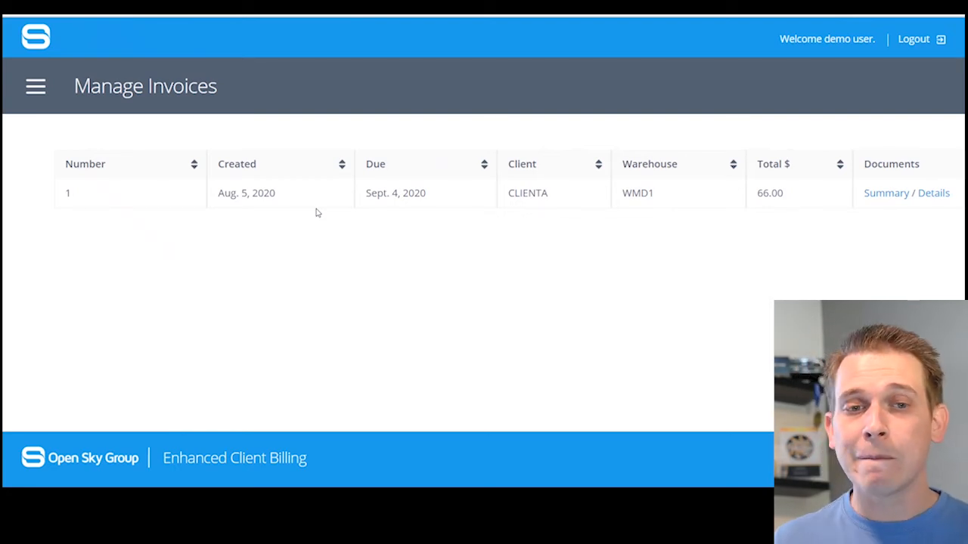
pyautogui.click(877, 195)
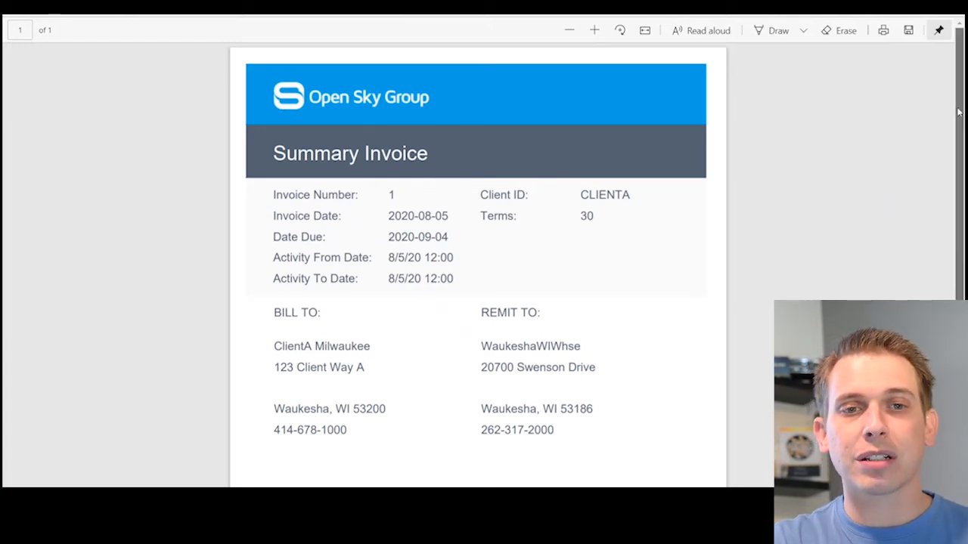
pyautogui.scroll(-1, 948, 149)
pyautogui.scroll(-3, 948, 149)
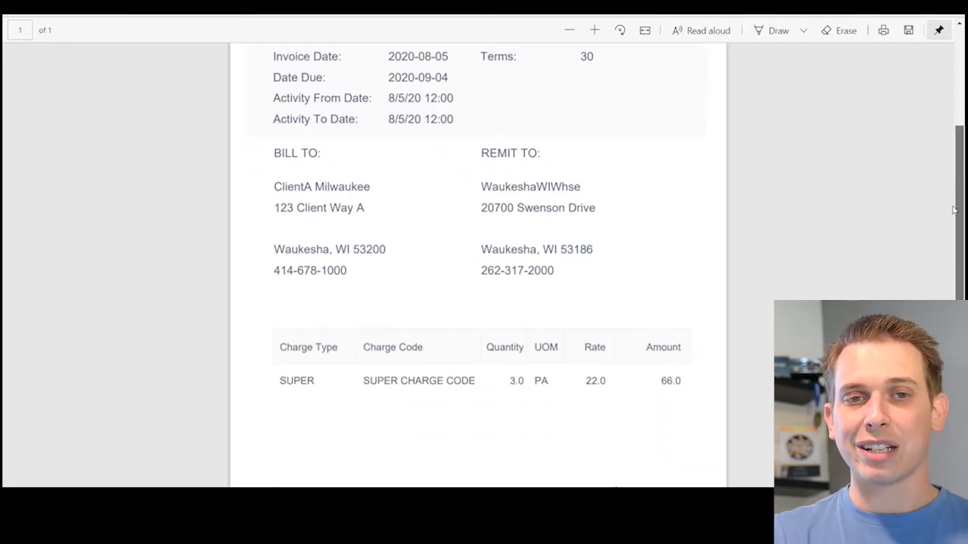
pyautogui.scroll(-3, 954, 210)
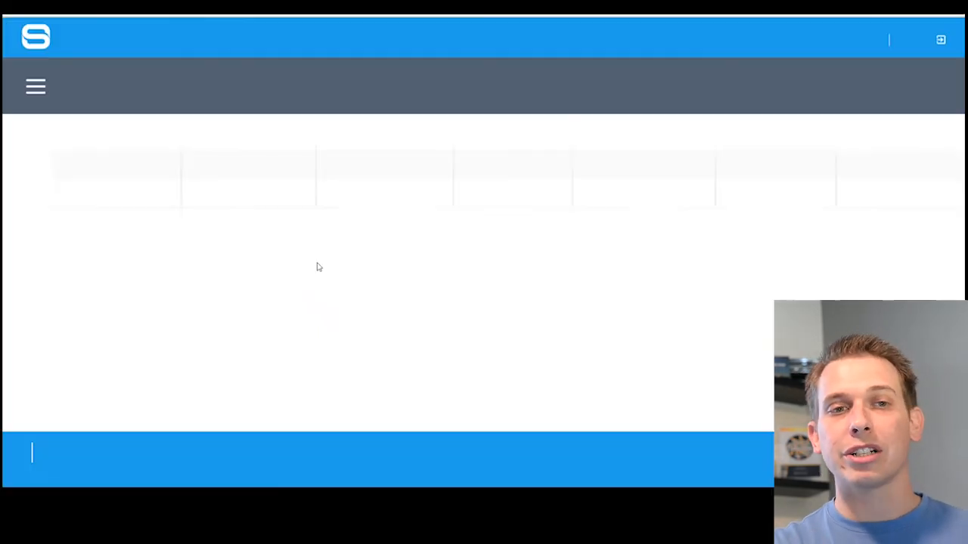
# - Bring up the application's list of configuration, operations and view pages from Manage Invoices
pyautogui.click(33, 88)
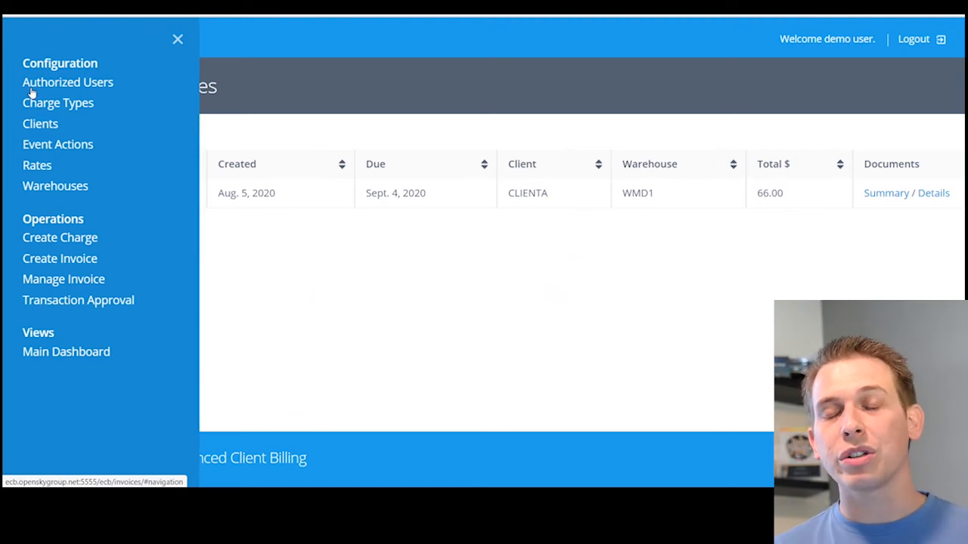